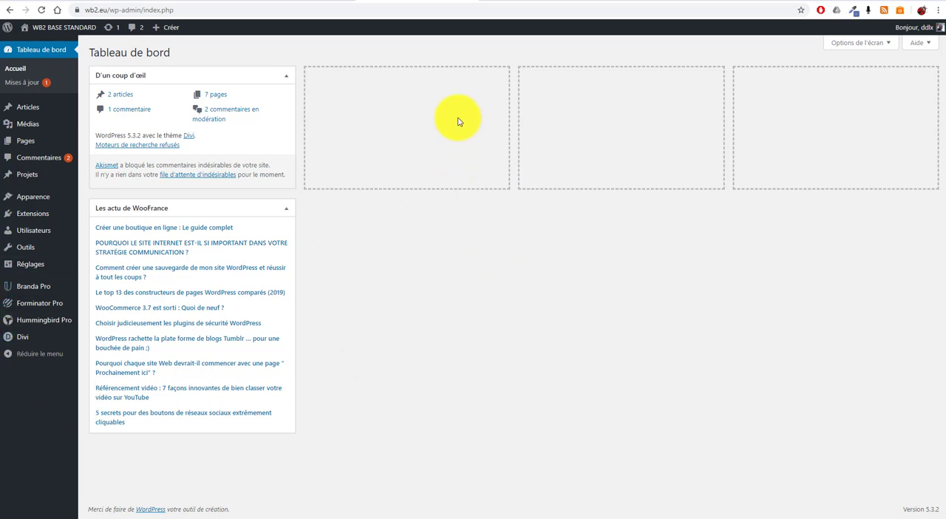
Create a new post titled "Titre article" and enter "Contenu" as its body text.
click(26, 111)
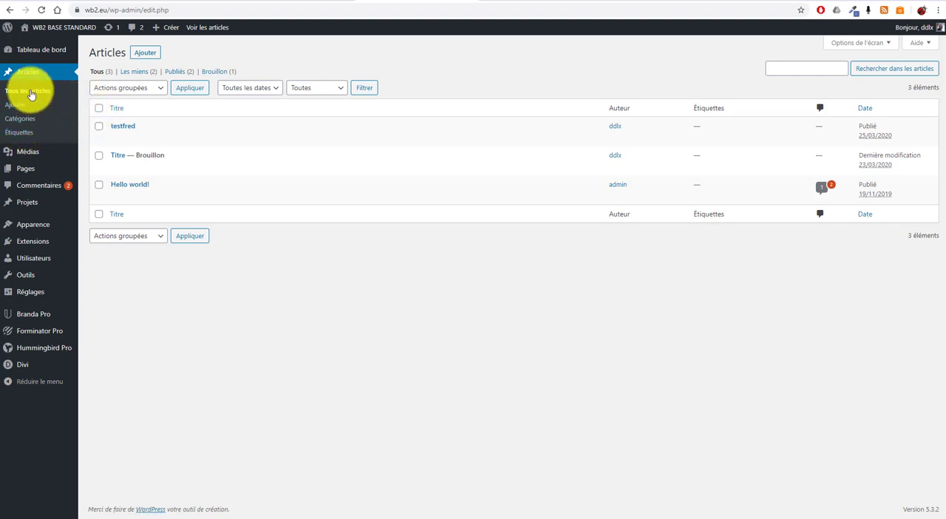
mouse_move(173, 164)
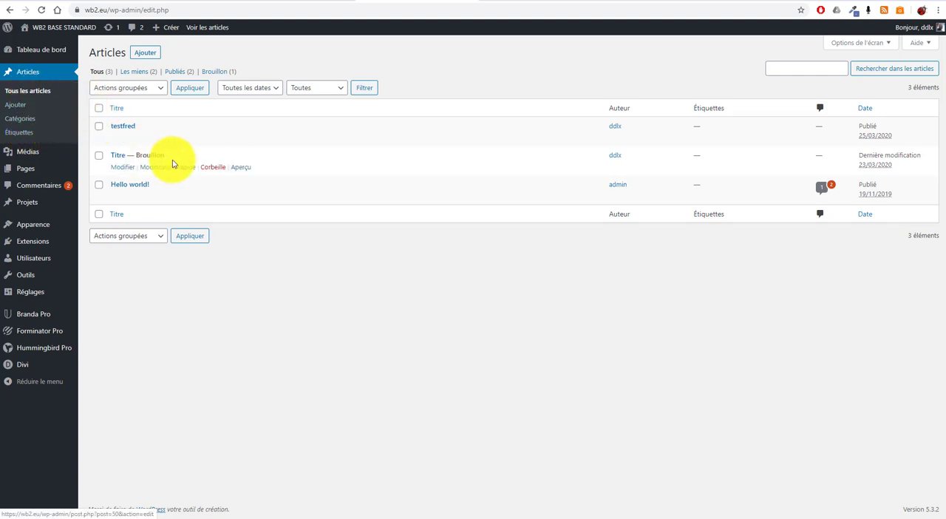
click(146, 53)
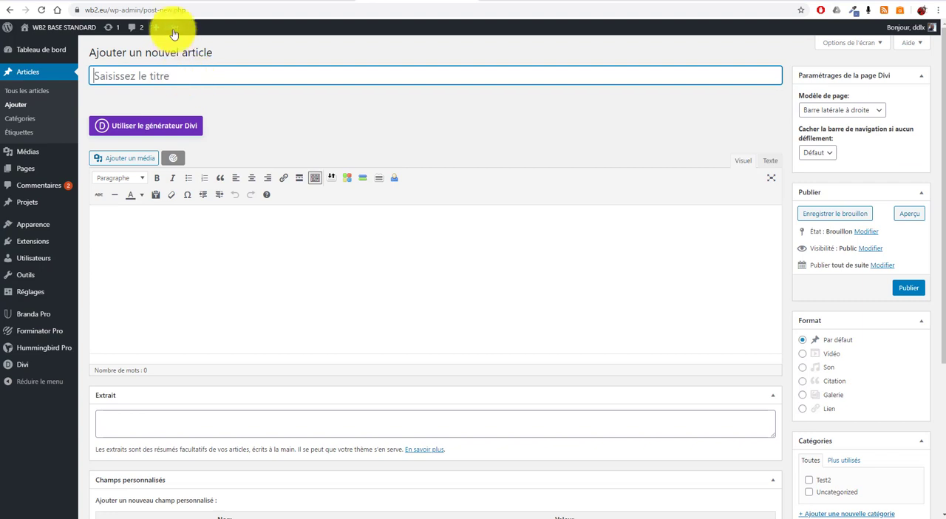
mouse_move(172, 32)
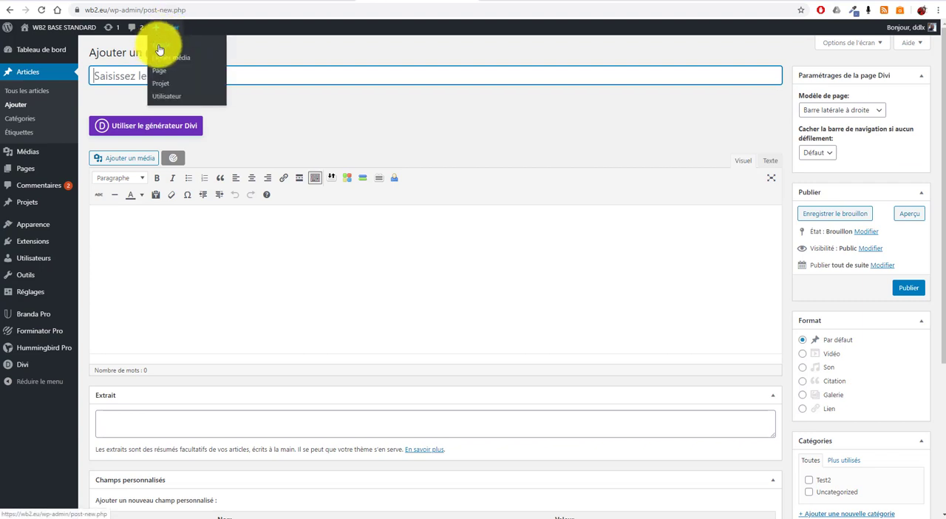
click(160, 47)
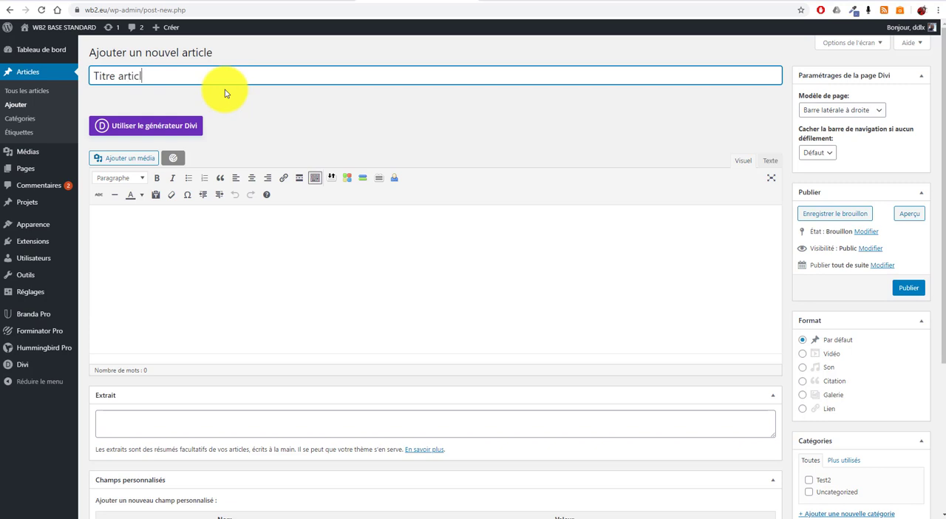
click(237, 248)
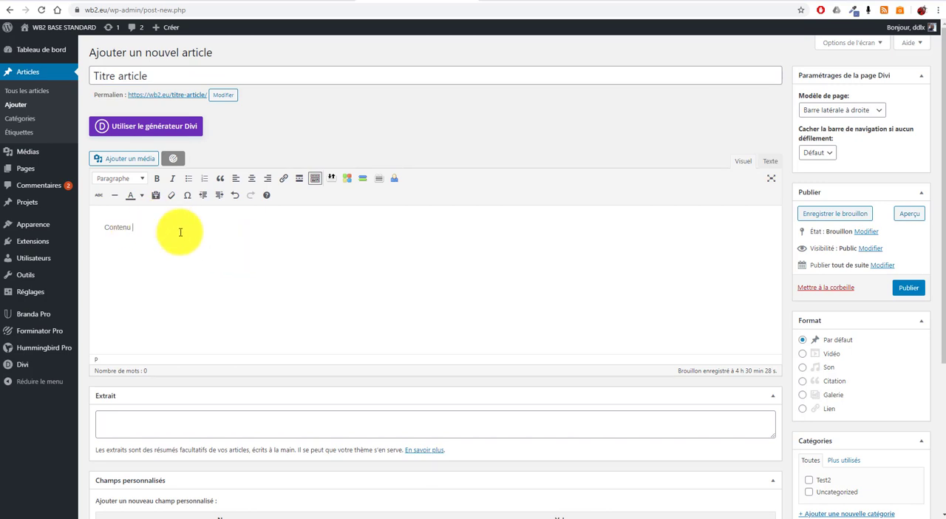
Insert the hebergement-wordpress-2-600x600-1-Copie.png image from the media library into the post body after the text.
click(145, 159)
click(225, 151)
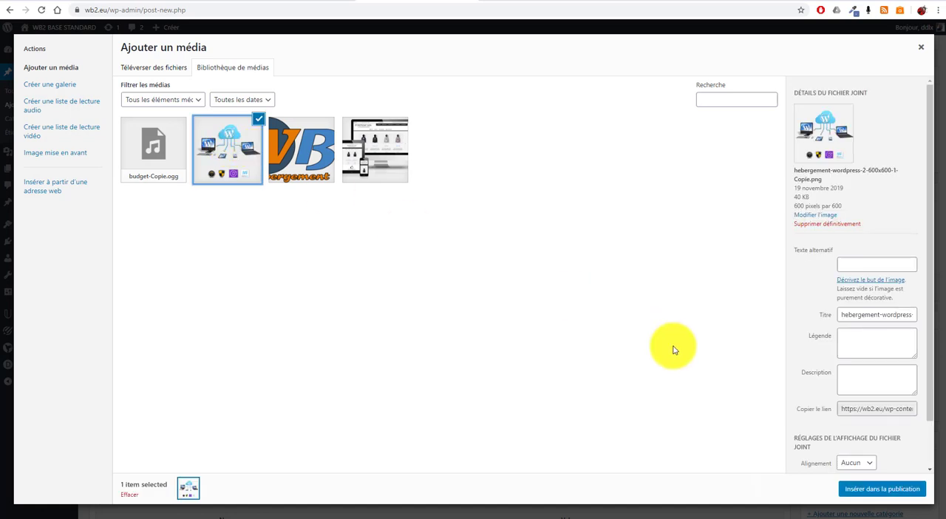
click(880, 489)
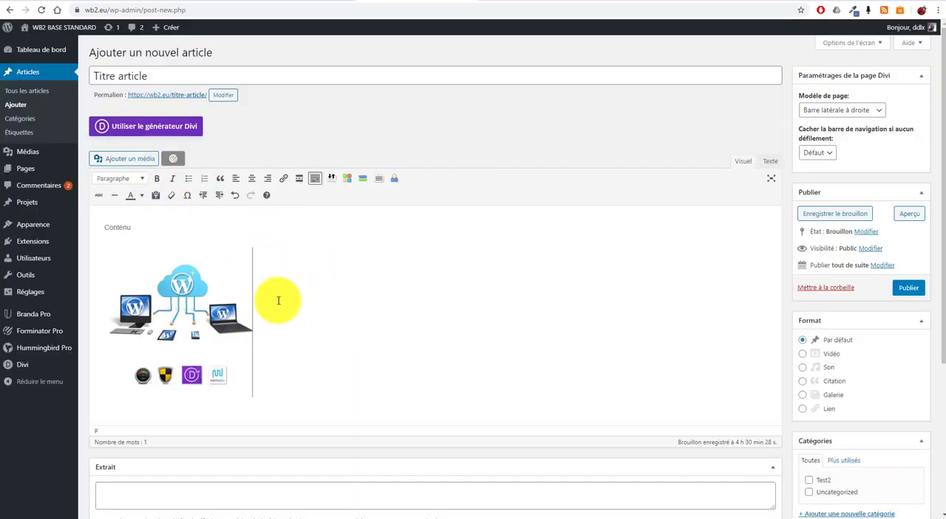
Make the "Contenu" text bold and format it as a Titre 1 heading.
drag(180, 231, 91, 222)
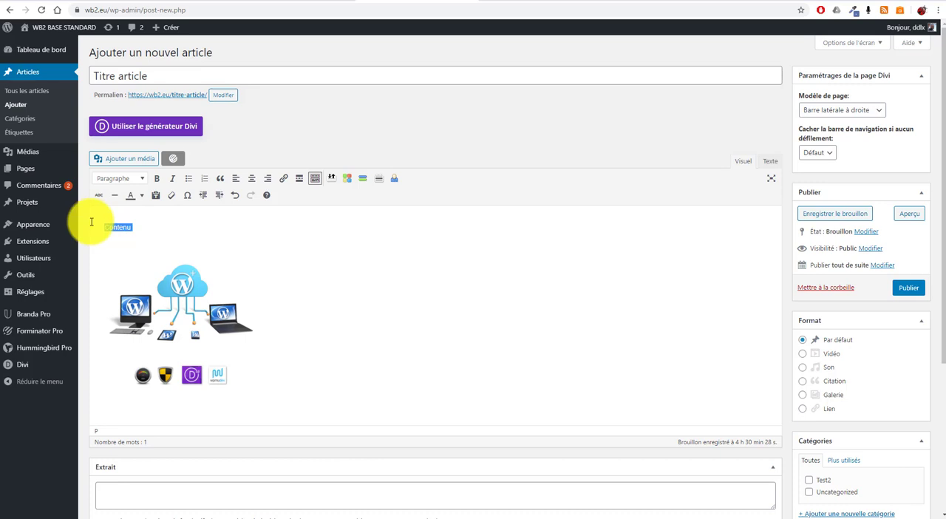
click(141, 184)
click(121, 210)
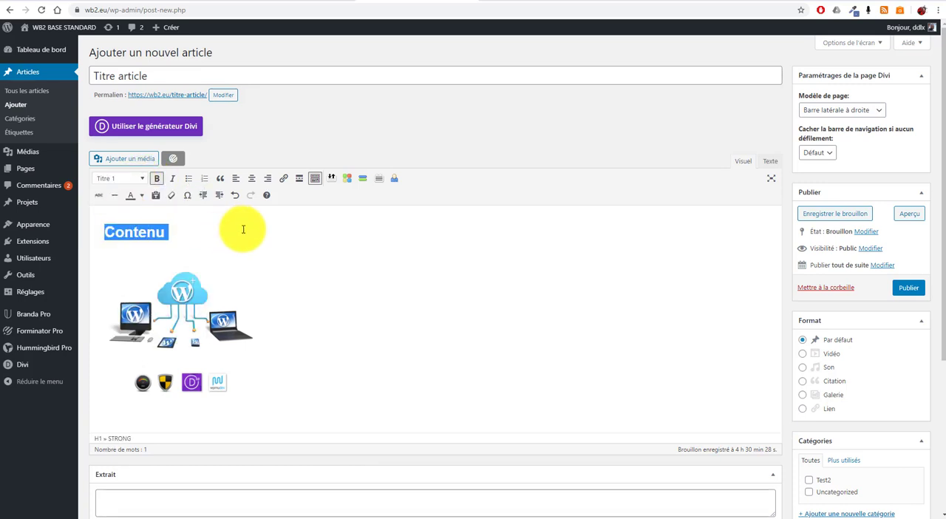
click(243, 229)
click(339, 319)
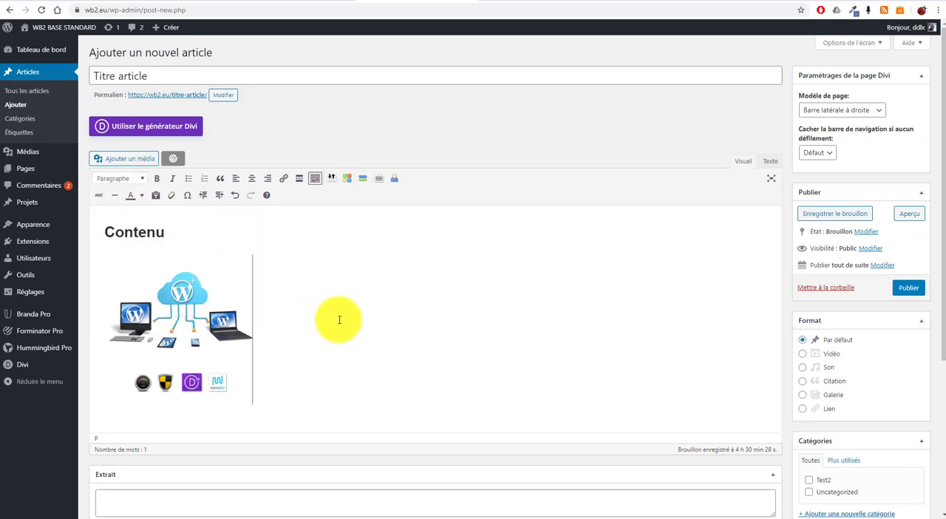
Review the post's publication date, visibility and status options without changing them.
scroll(340, 318, down, 2)
scroll(336, 310, up, 2)
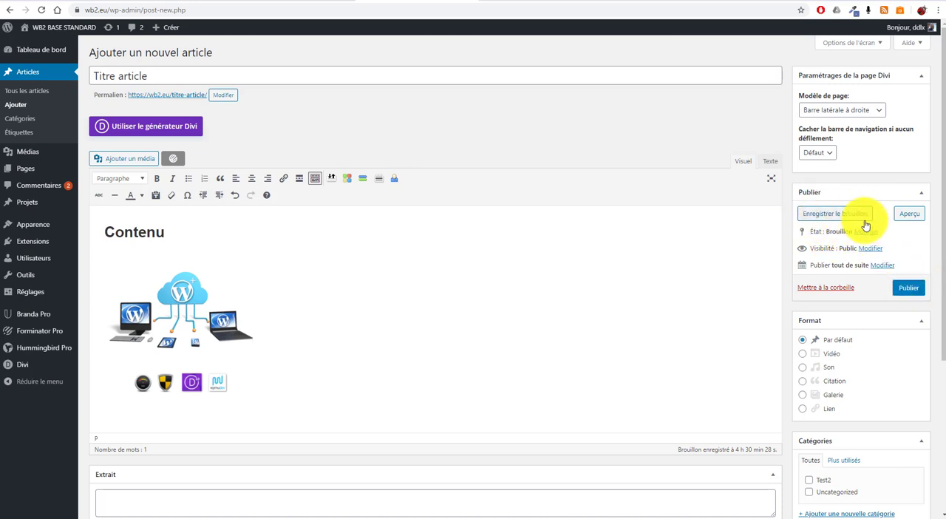
click(881, 267)
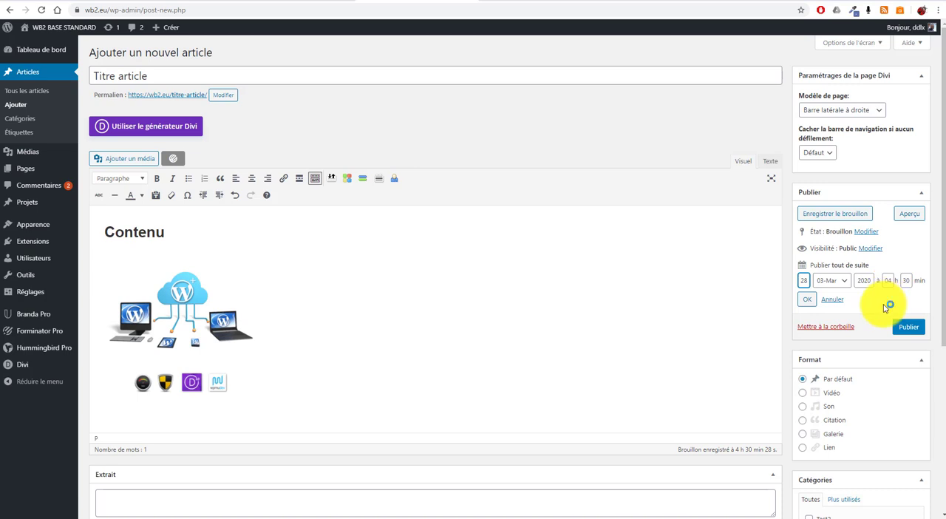
click(868, 252)
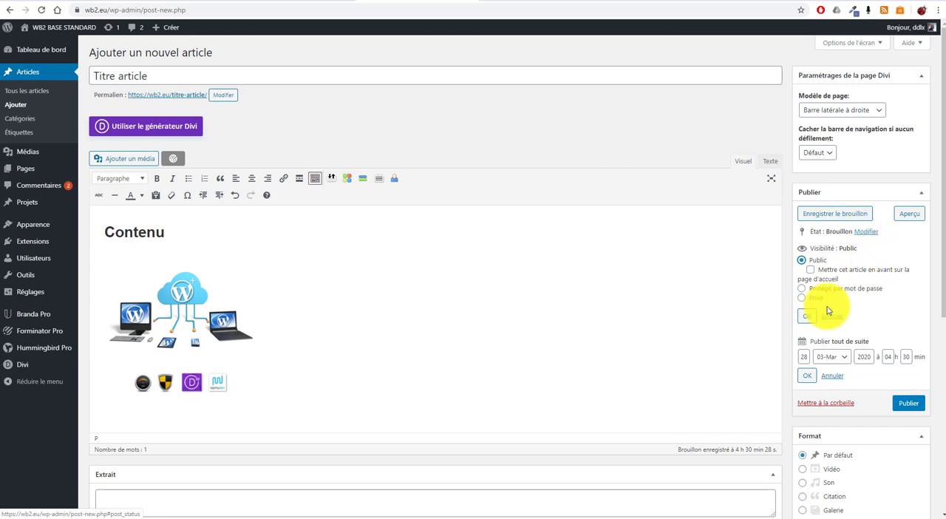
click(866, 231)
click(872, 250)
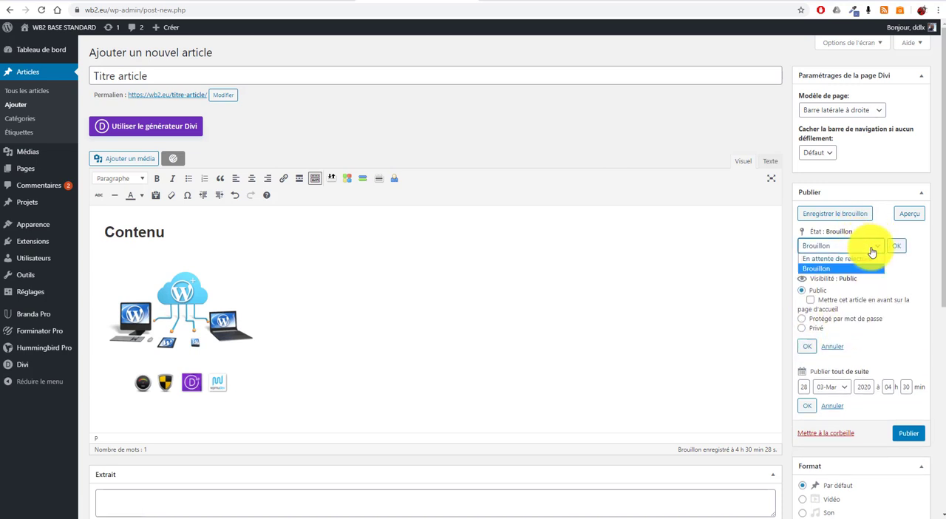
click(901, 263)
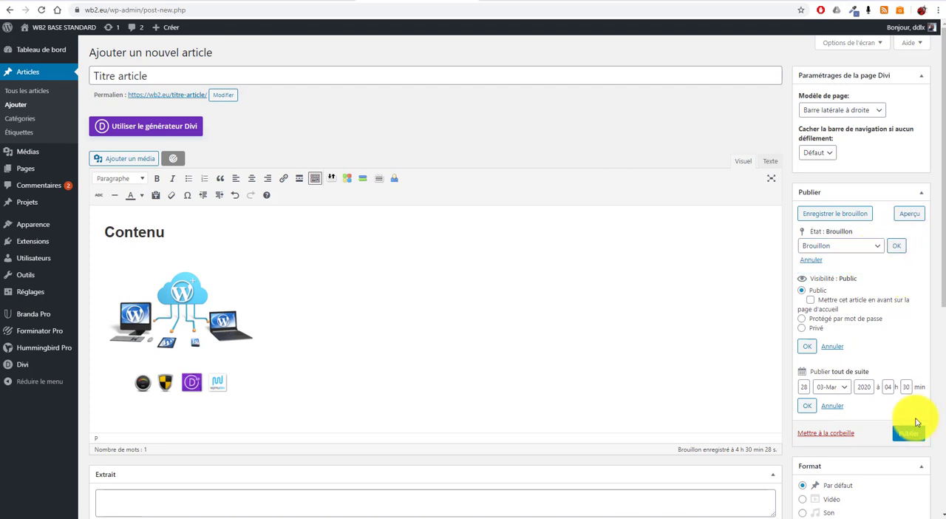
Add a new category named "Nouvelle catégorie" to the post and also assign the existing Test2 category.
scroll(872, 405, down, 3)
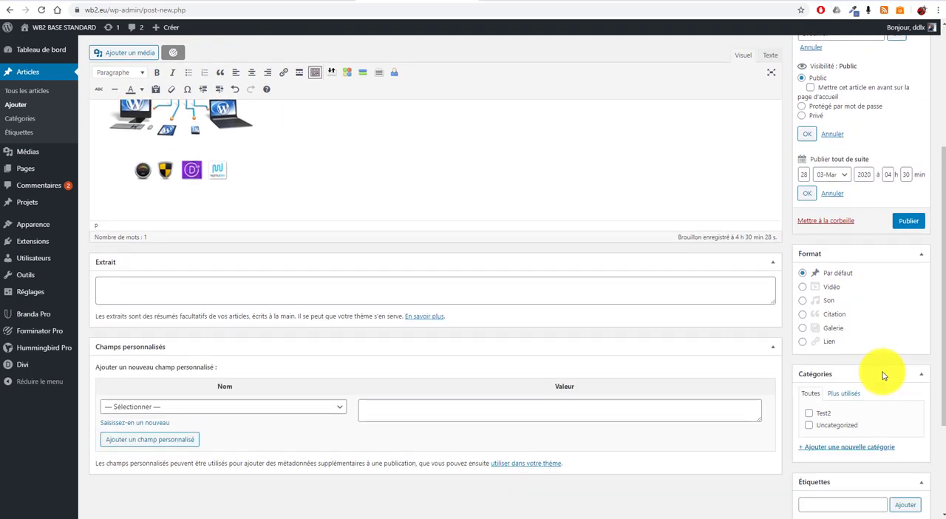
scroll(881, 375, down, 1)
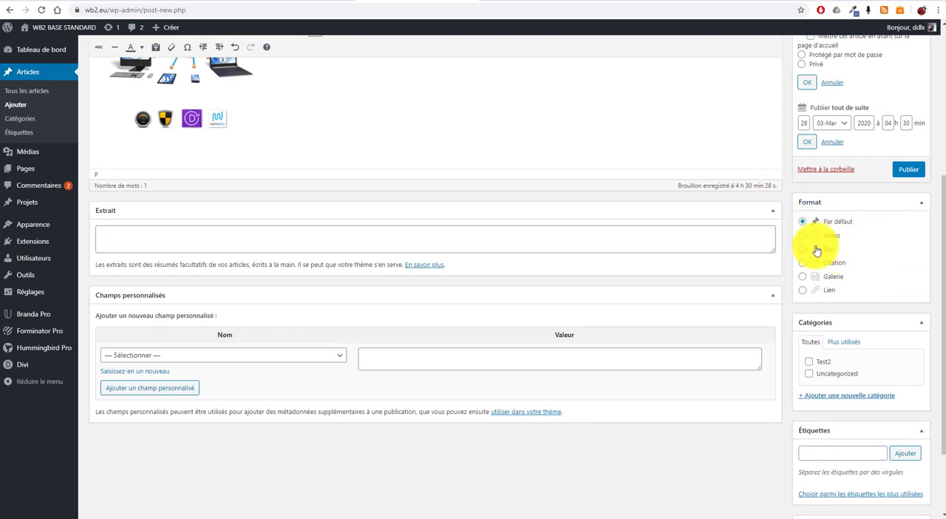
scroll(843, 353, down, 1)
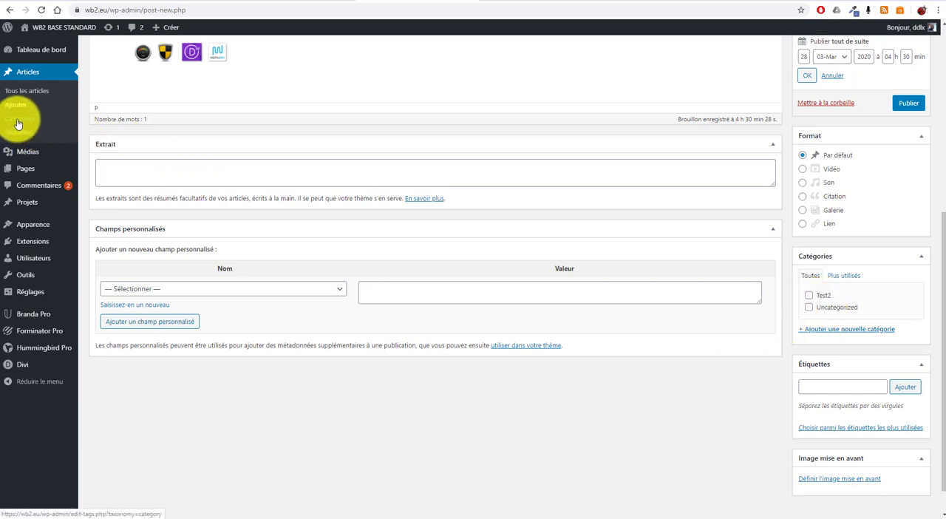
click(832, 331)
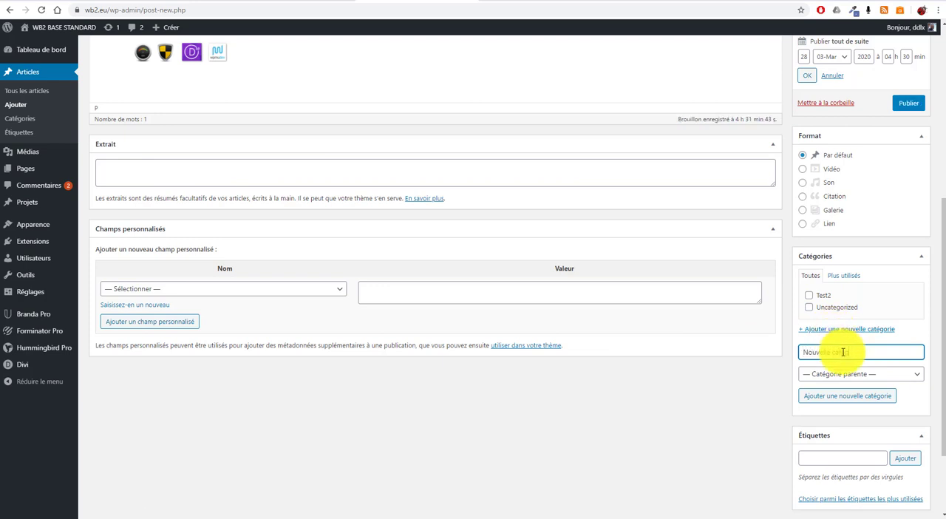
click(847, 396)
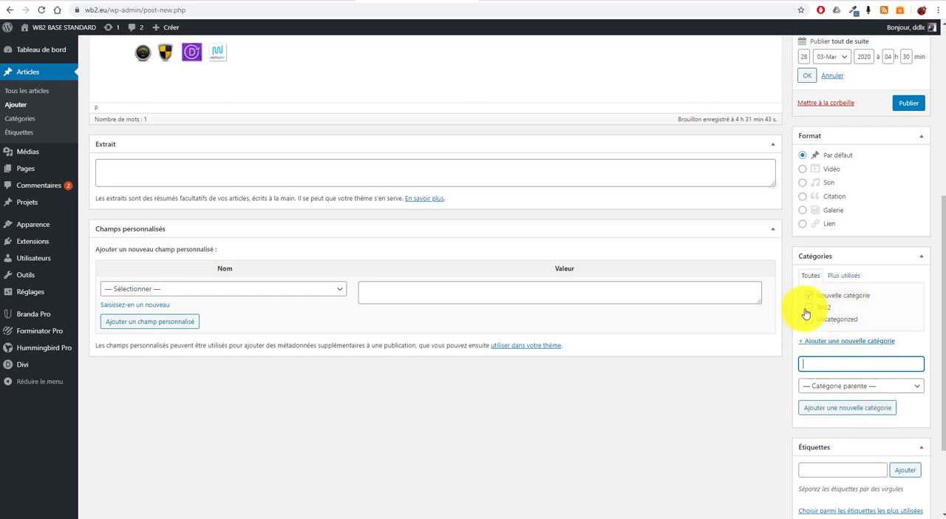
click(809, 308)
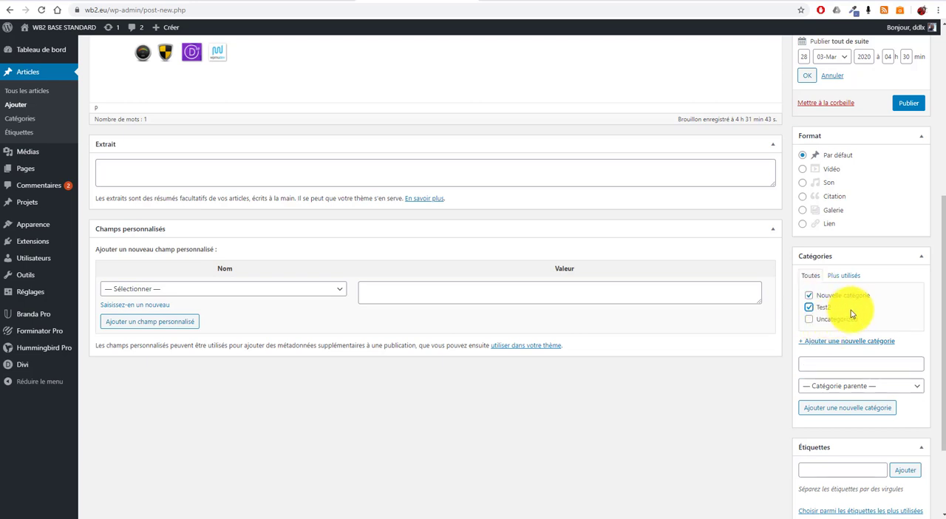
Add the tags "Mot clé" and "Second mot" to the post.
scroll(879, 317, down, 3)
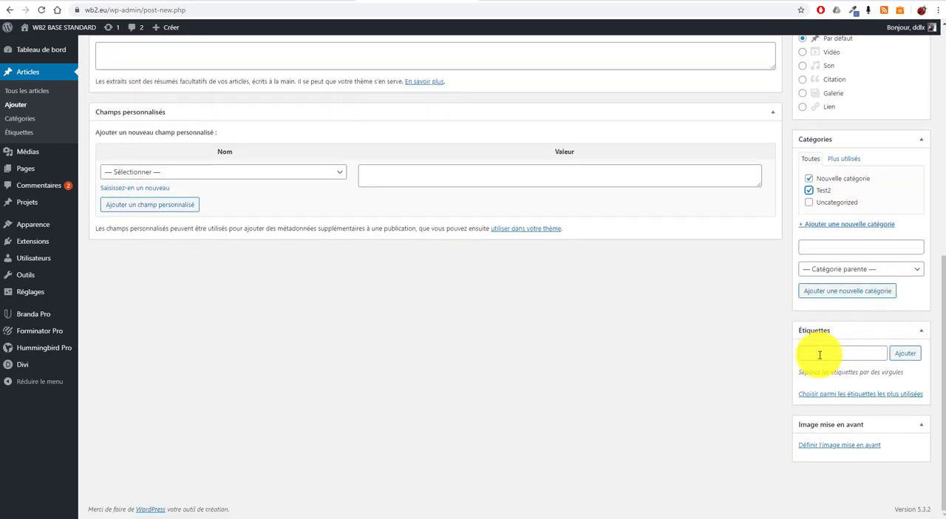
click(839, 354)
text(Mot clé, Second mot)
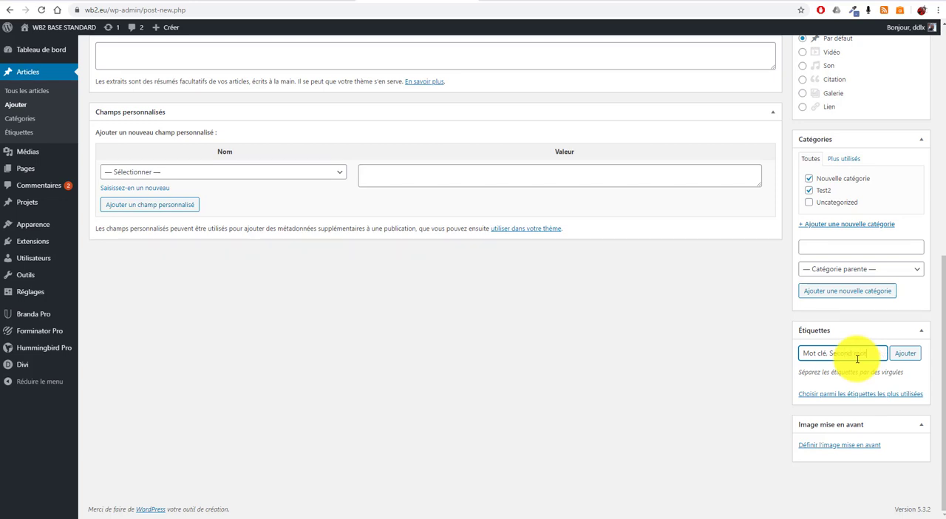
key(Return)
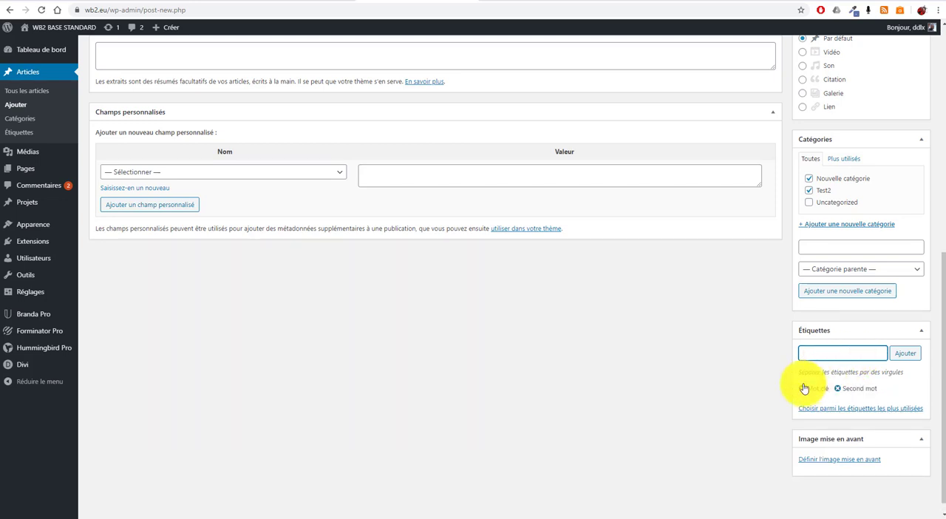
Set the WB2 logo (wb2v3-Copie.png) from the media library as the post's featured image.
scroll(885, 395, down, 1)
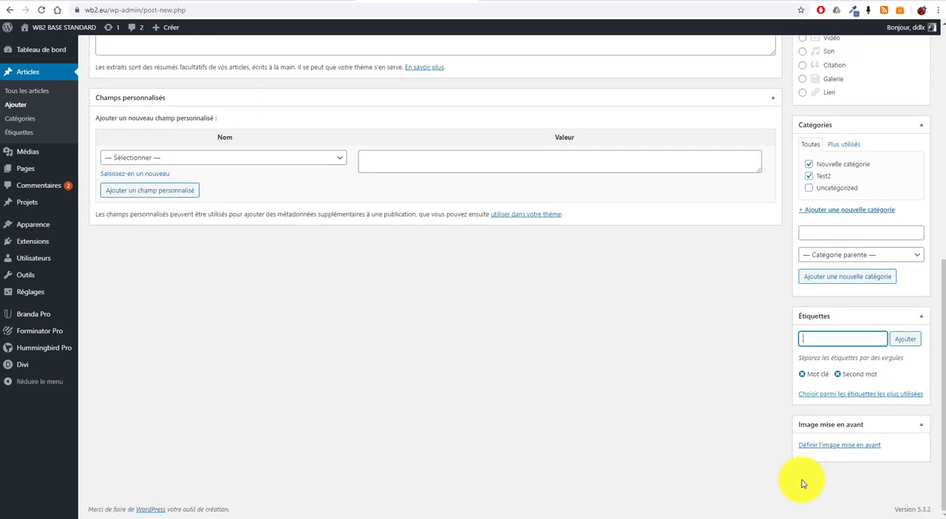
click(843, 446)
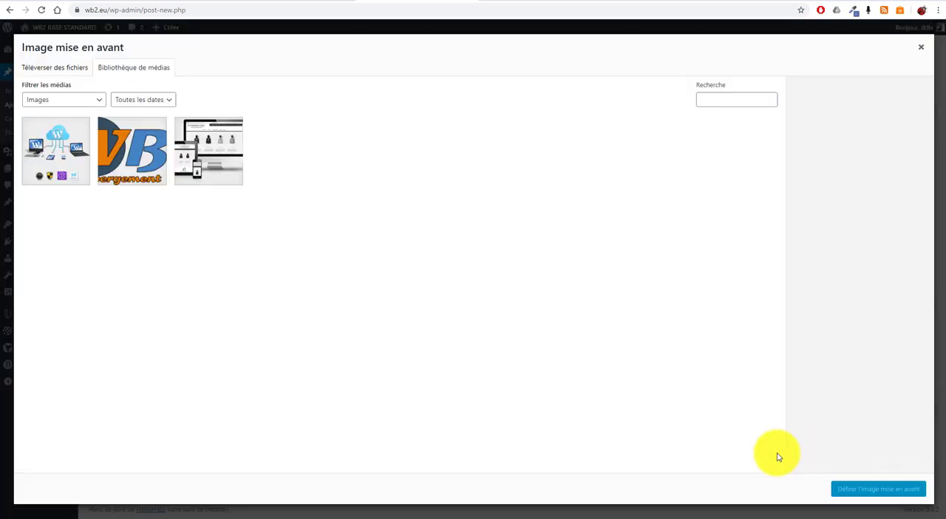
click(199, 151)
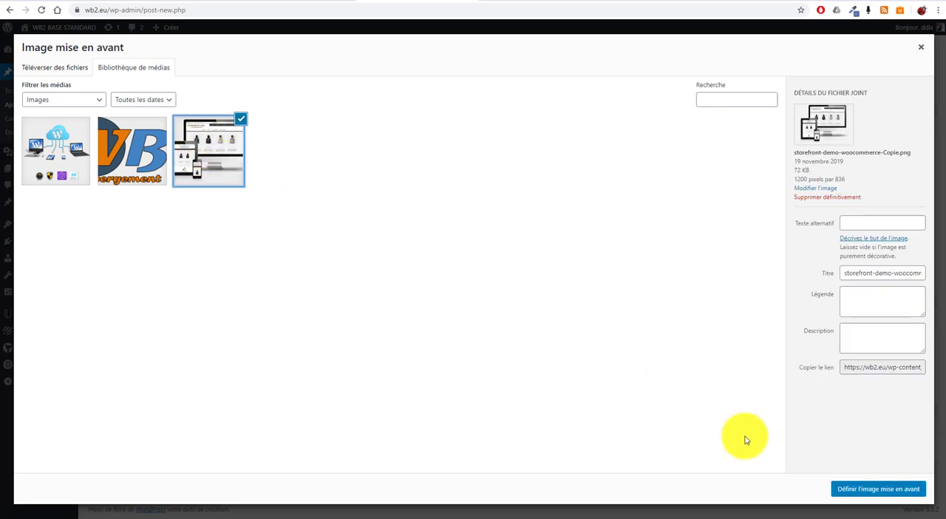
click(135, 149)
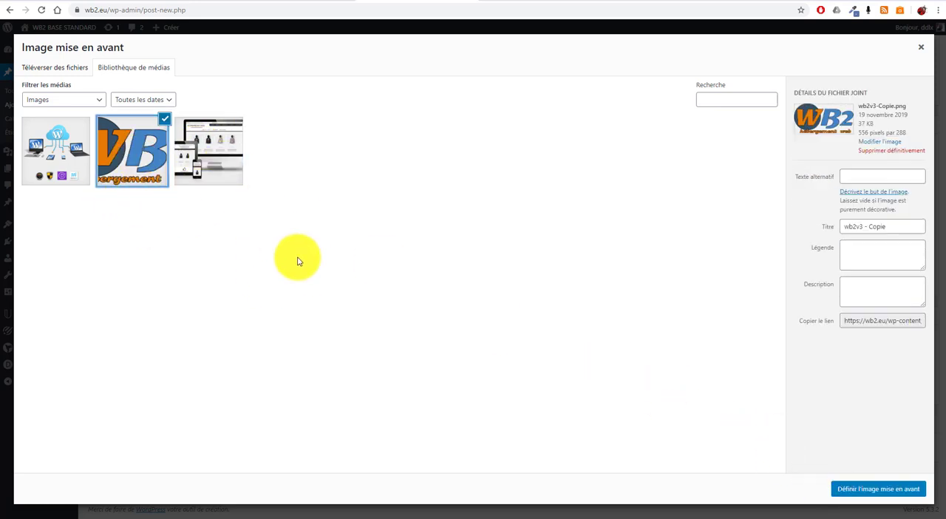
click(874, 488)
scroll(672, 417, down, 2)
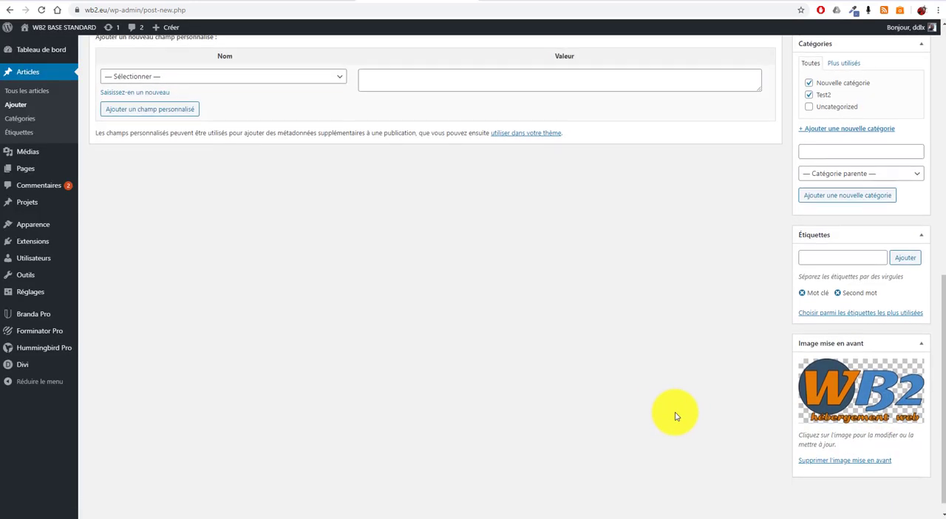
Publish the "Titre article" post.
scroll(665, 436, up, 4)
scroll(669, 445, up, 4)
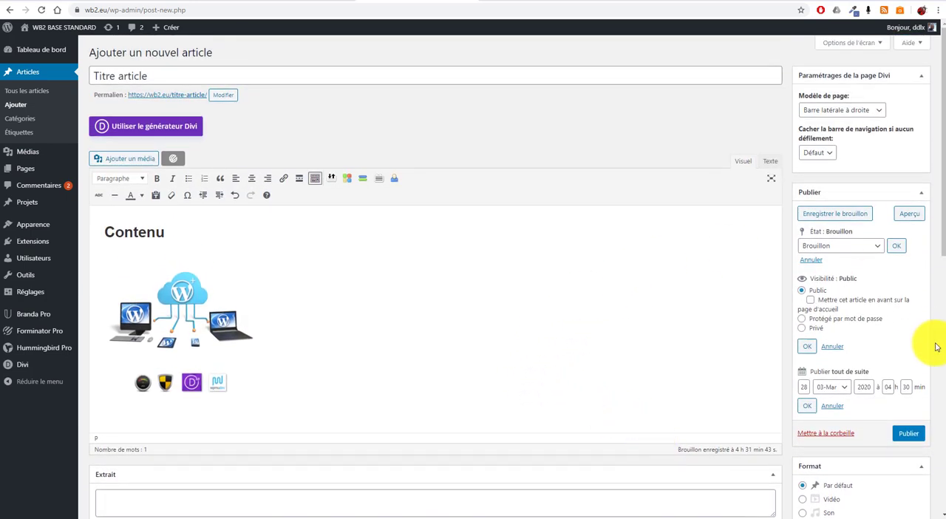
click(910, 435)
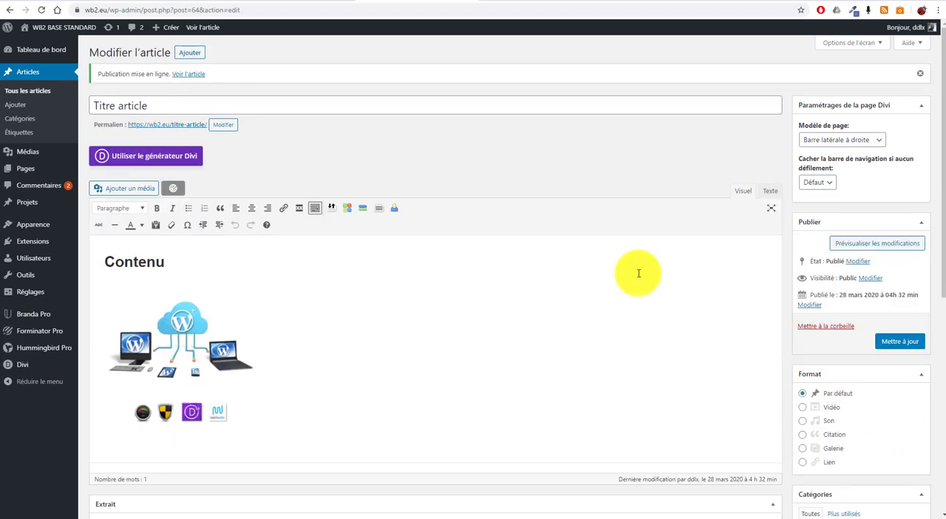
View the published article on the site through its permalink and check its entry on the Blog page.
click(174, 126)
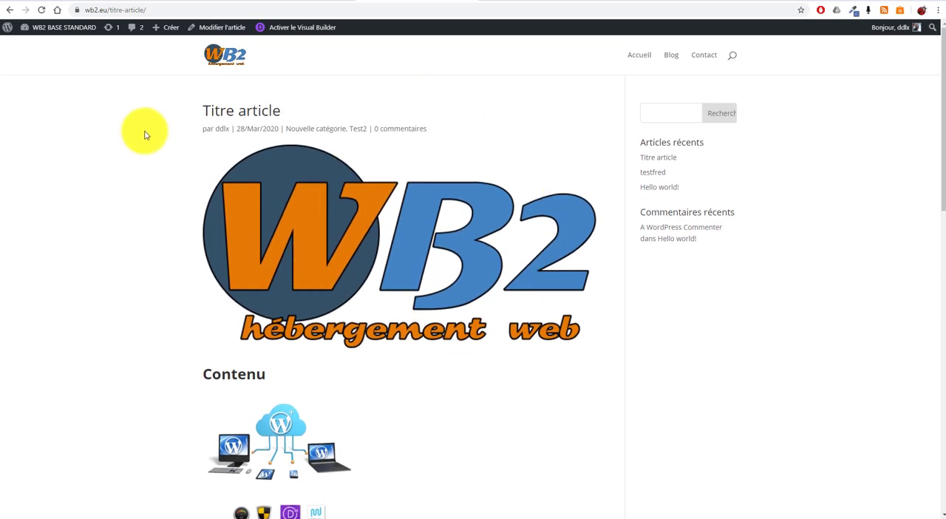
scroll(475, 317, down, 10)
scroll(517, 236, down, 5)
scroll(591, 133, up, 20)
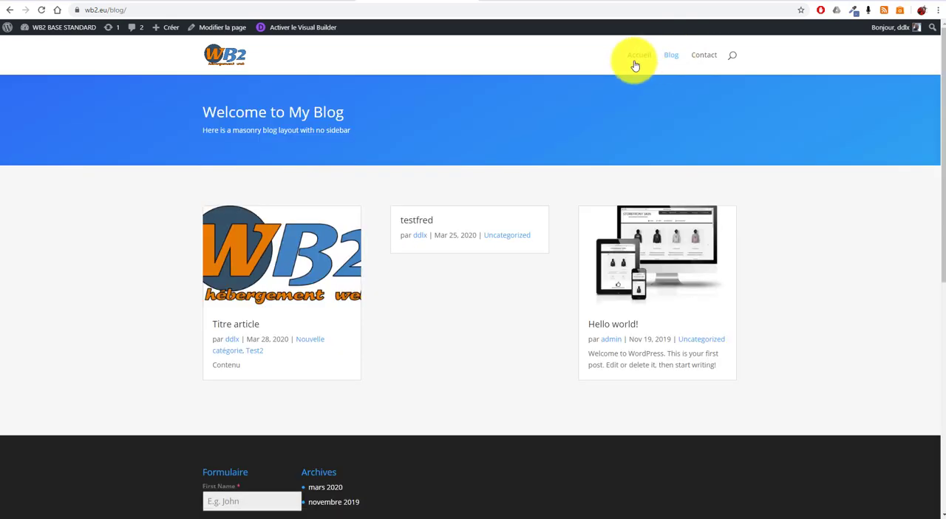
scroll(287, 285, down, 1)
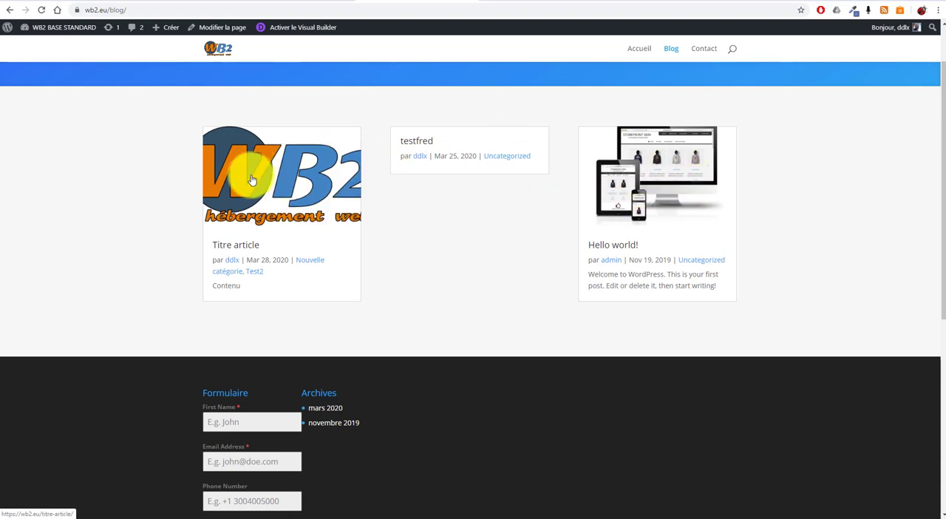
Open the Blog page for editing in the Visual Builder.
drag(436, 140, 396, 143)
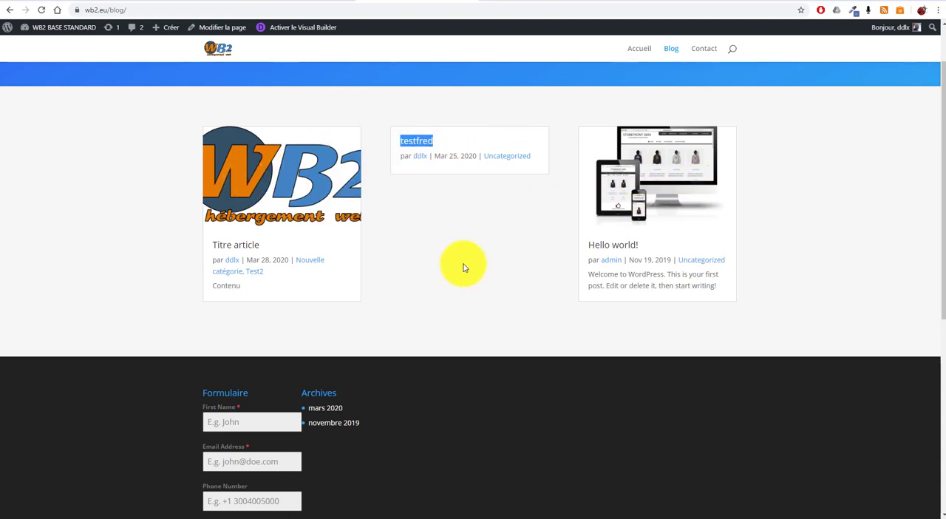
scroll(466, 266, up, 2)
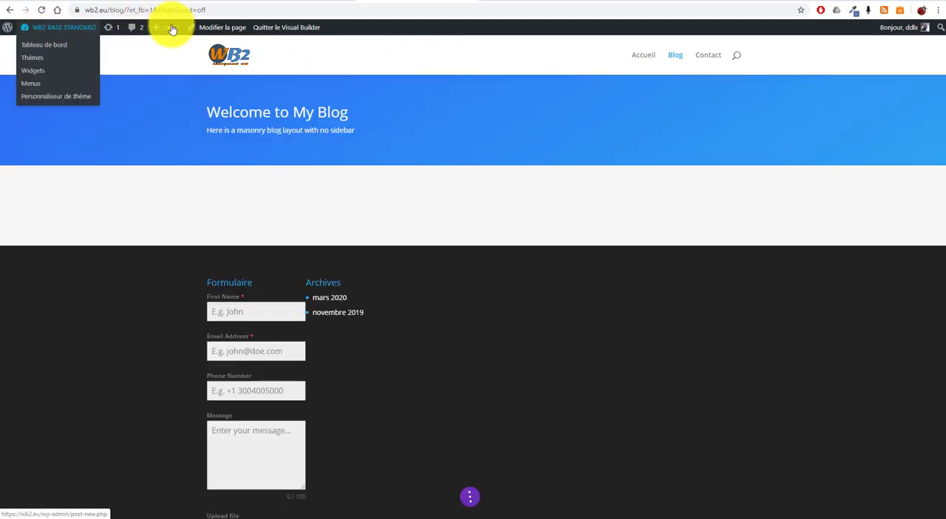
mouse_move(166, 37)
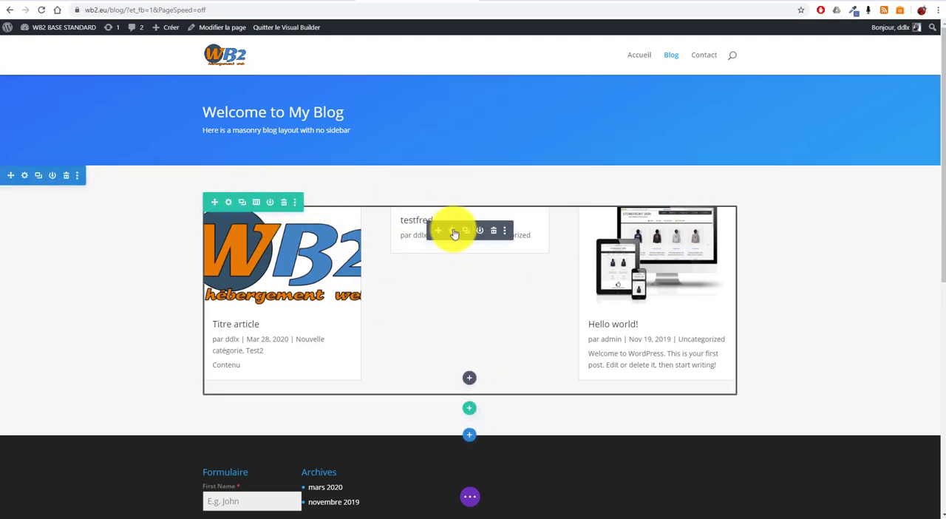
Delete the blog module with its row, and the "Welcome to My Blog" header with its section, from the Blog page.
click(495, 234)
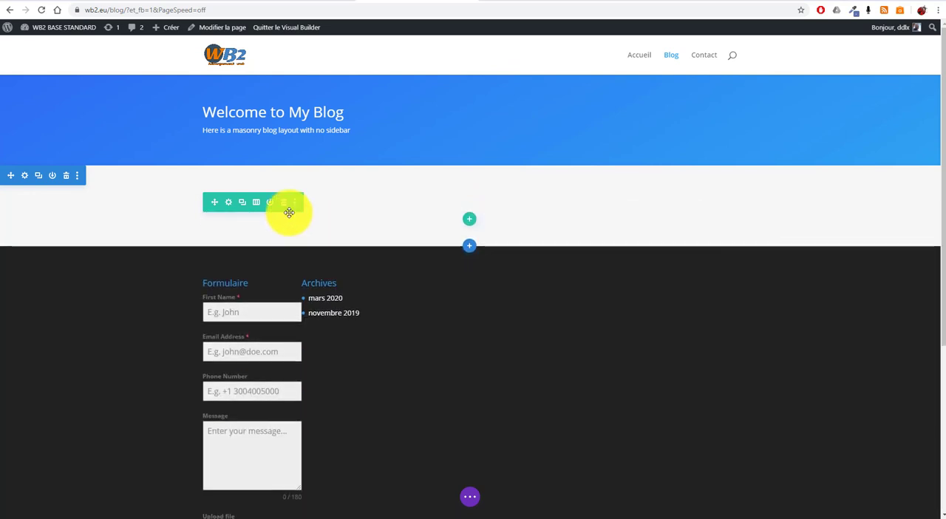
key(ctrl+z)
click(284, 205)
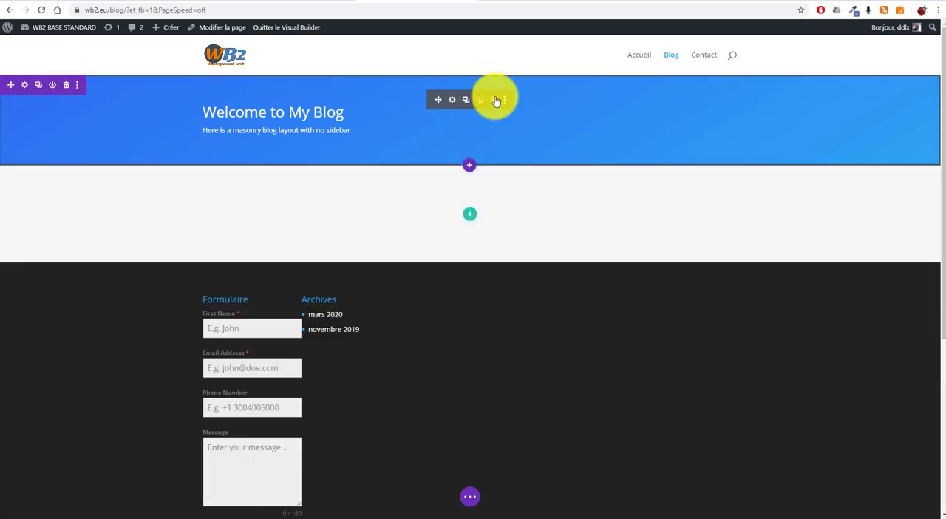
click(494, 100)
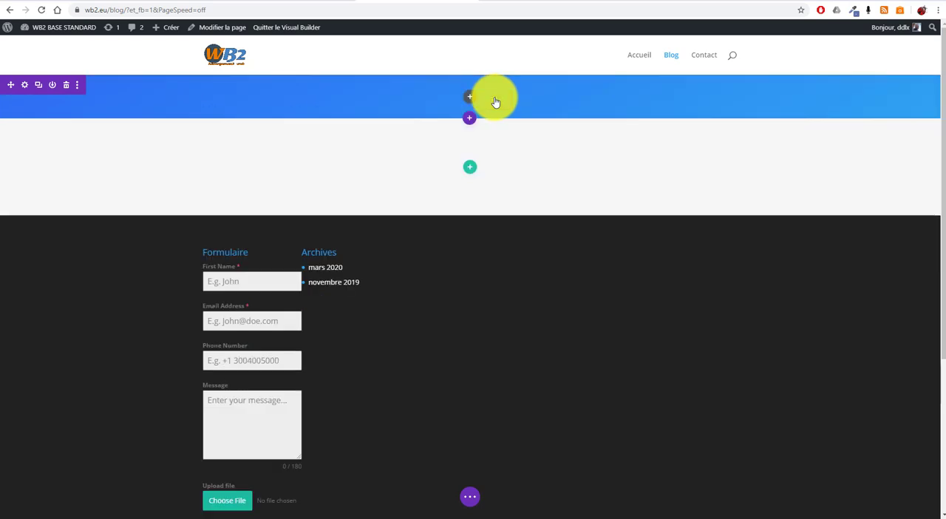
click(67, 86)
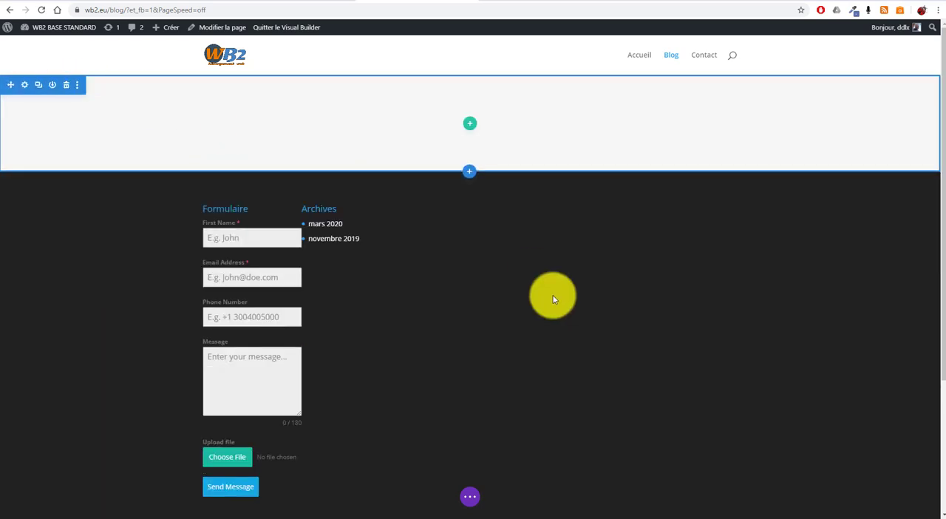
Insert a single-column row in the empty section and add a Blog module to it.
click(468, 124)
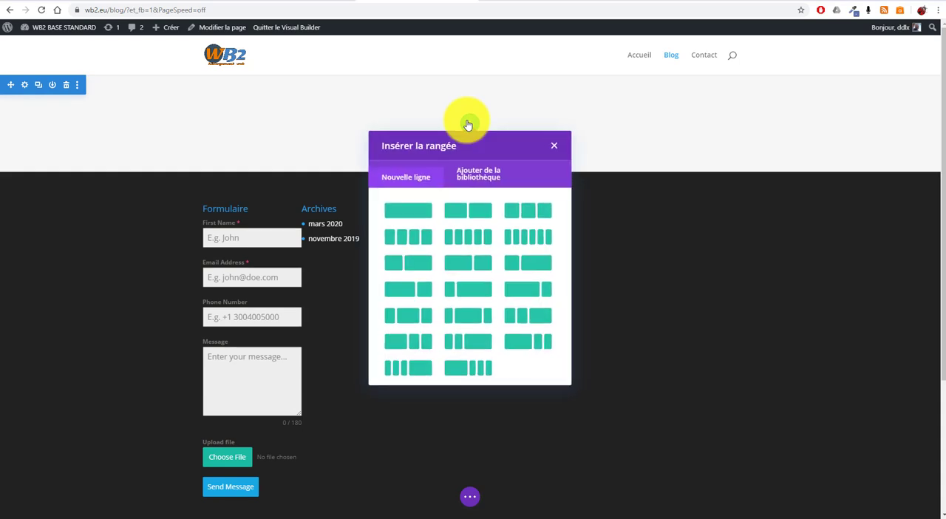
click(399, 211)
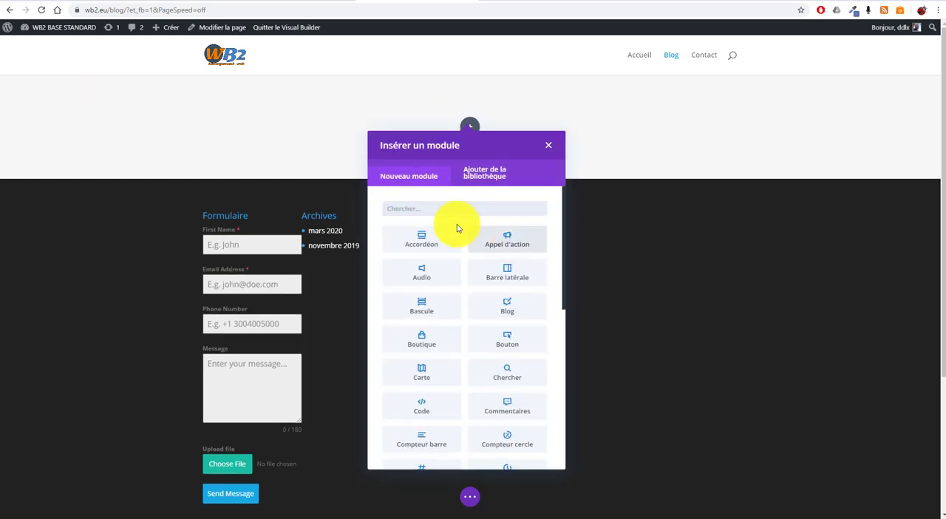
text(blo)
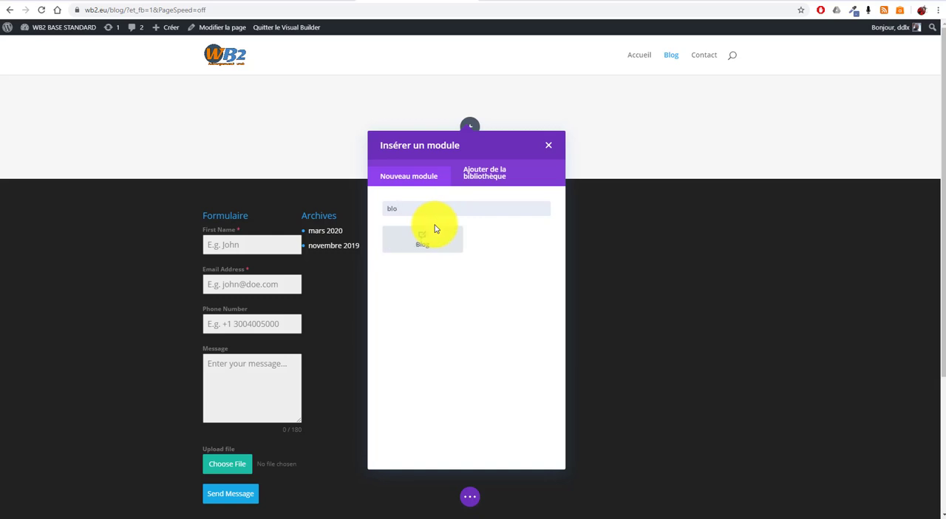
click(421, 245)
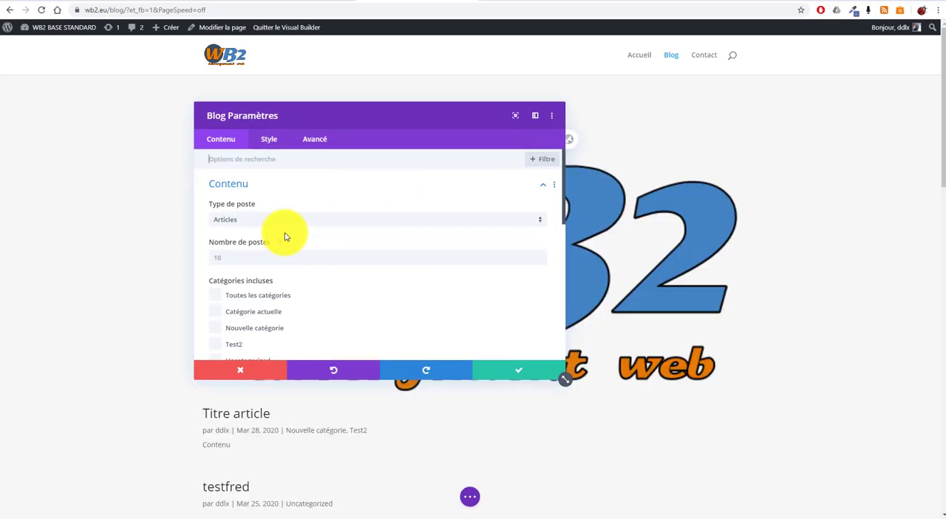
Set the Blog module's Modèle style option to Grille and save the module's settings.
click(266, 139)
click(331, 192)
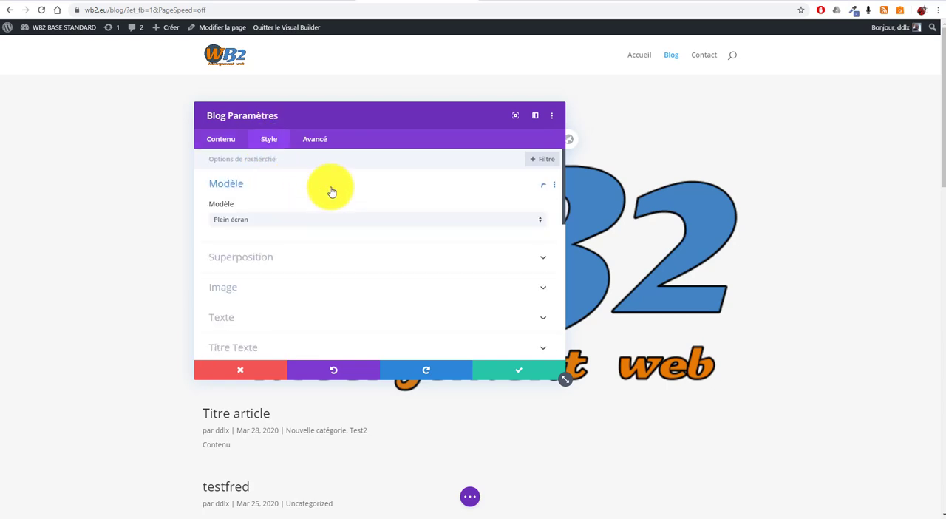
click(391, 221)
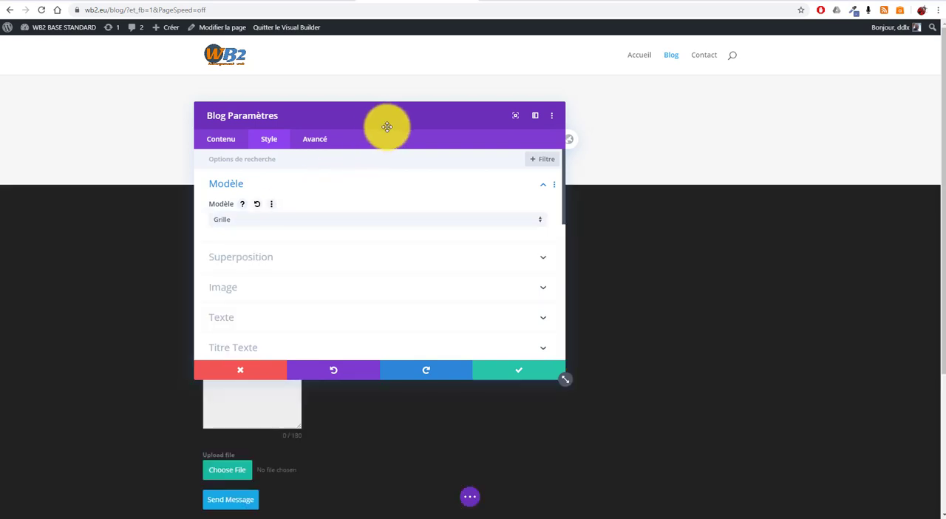
drag(399, 116, 648, 223)
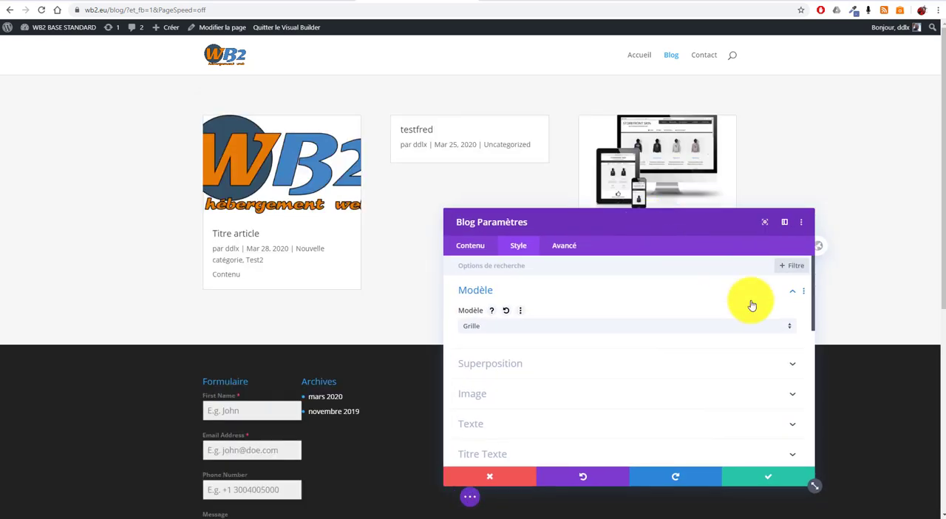
click(777, 481)
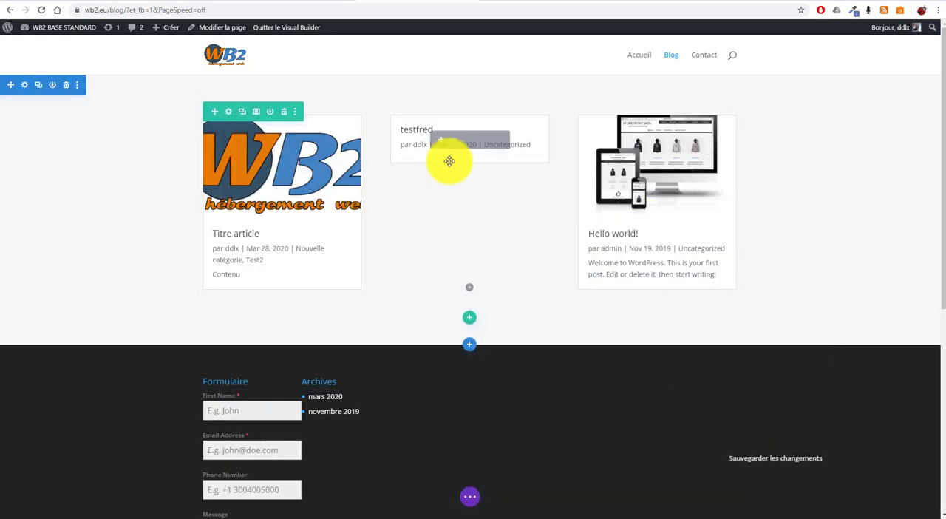